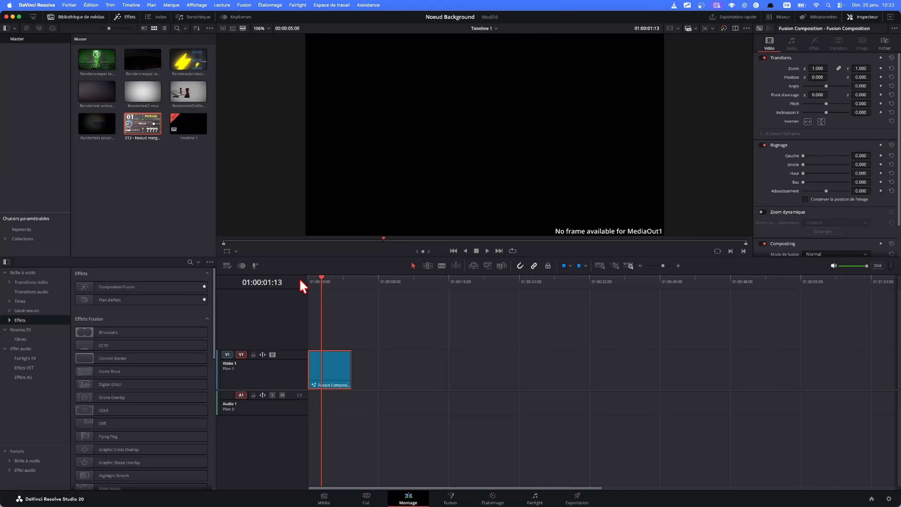
# Turn on stacked timeline tabs above the editing timeline
pyautogui.click(197, 122)
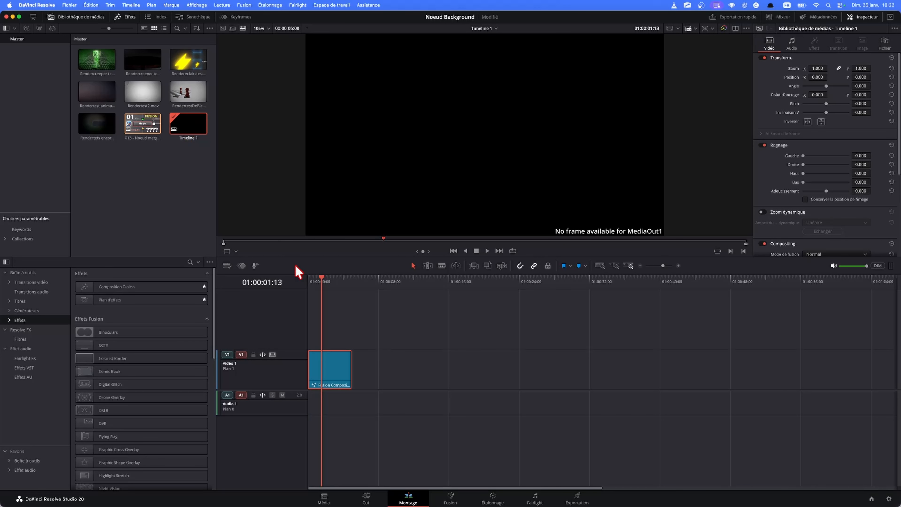
pyautogui.click(241, 267)
pyautogui.click(243, 279)
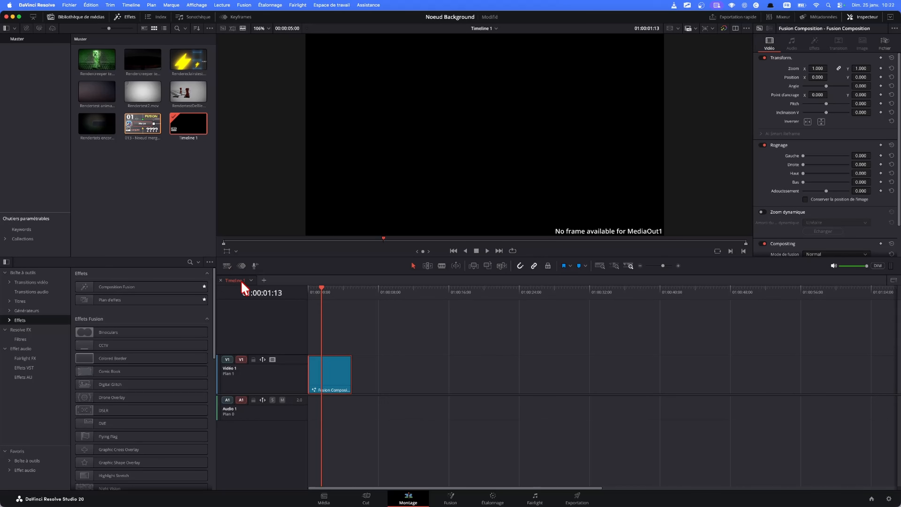
pyautogui.click(342, 302)
# Create a new timeline, Timeline 2, with custom settings at the 2160 x 2160 Ultra HD Square resolution
pyautogui.press('super+n')
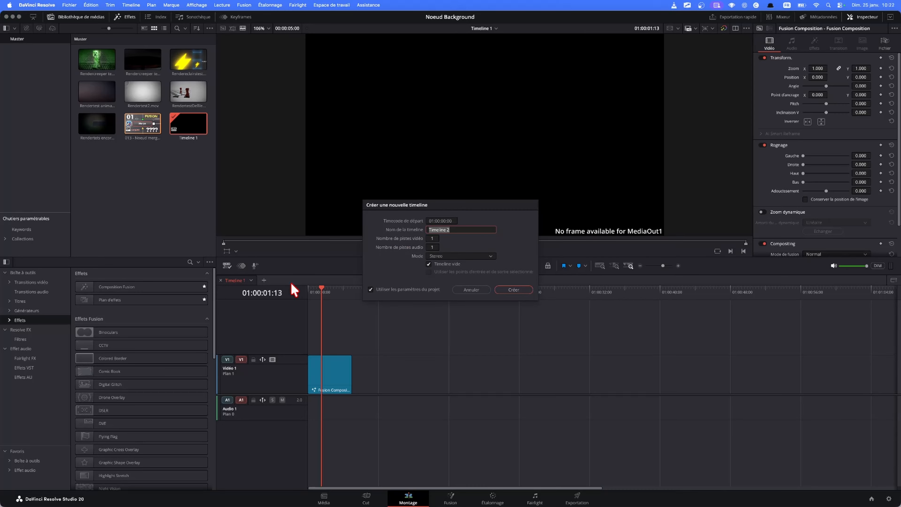
pyautogui.click(371, 290)
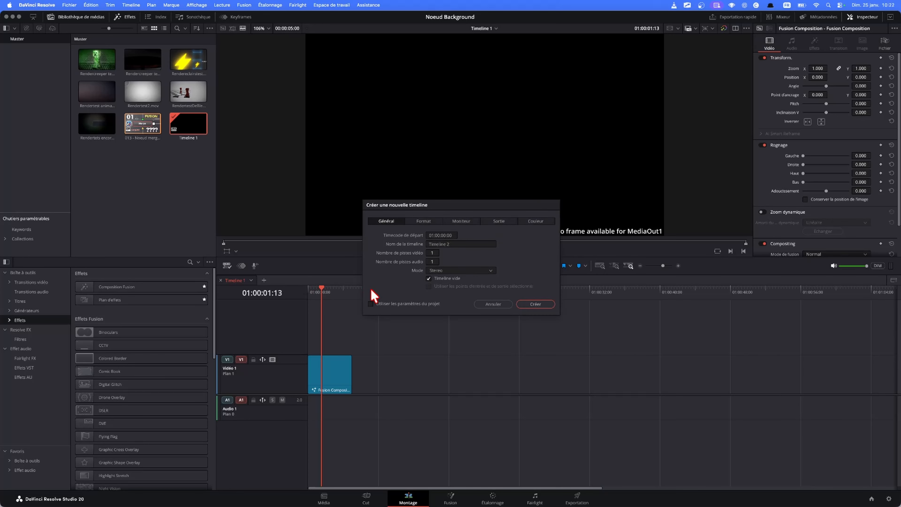
pyautogui.click(428, 223)
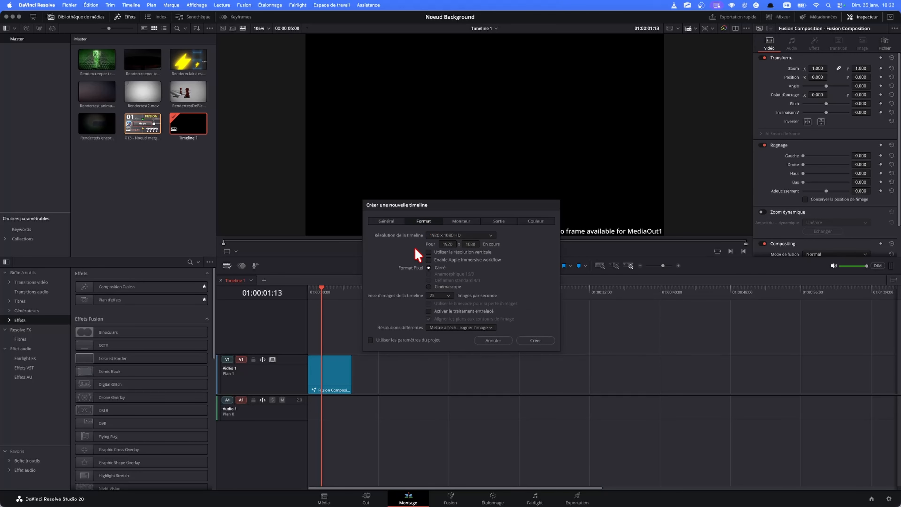
pyautogui.click(450, 236)
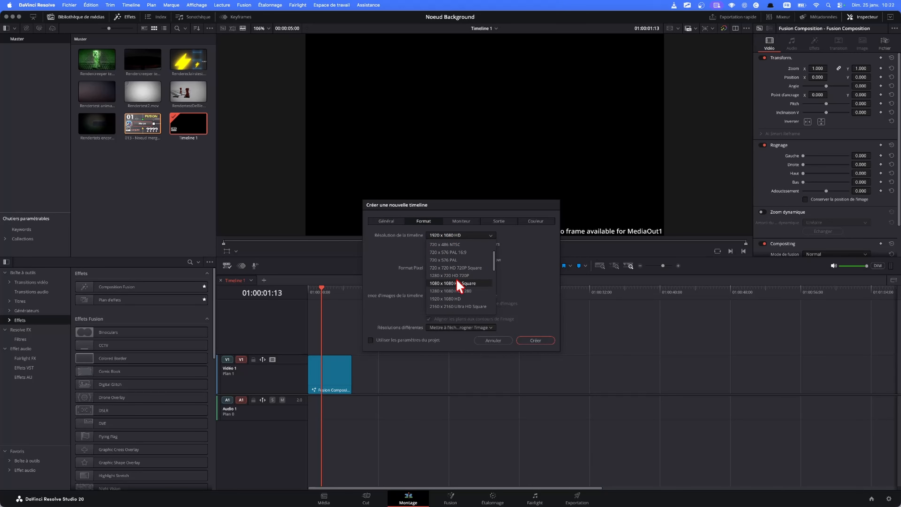
pyautogui.scroll(-1, 458, 309)
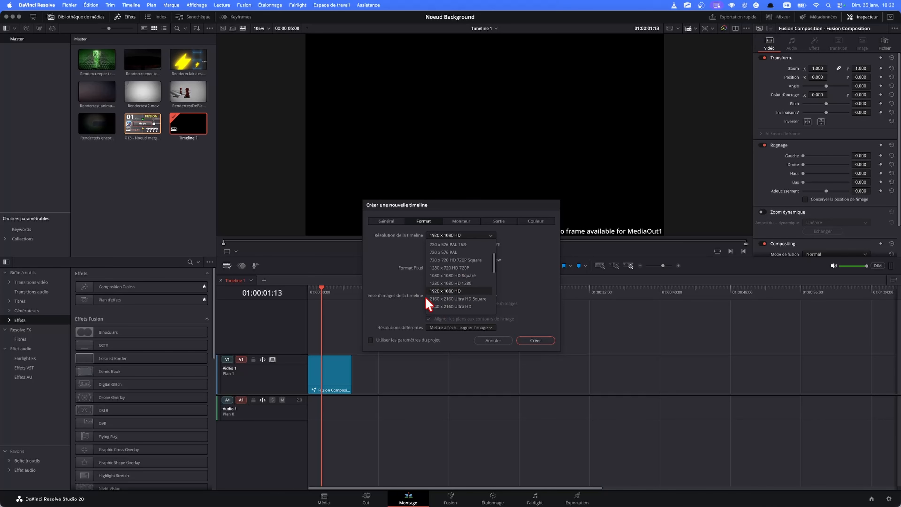
pyautogui.click(468, 299)
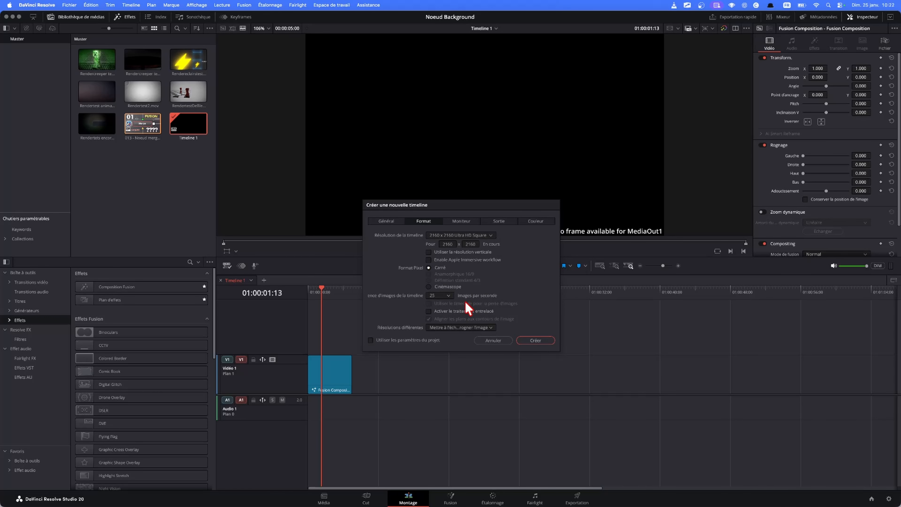
pyautogui.click(536, 341)
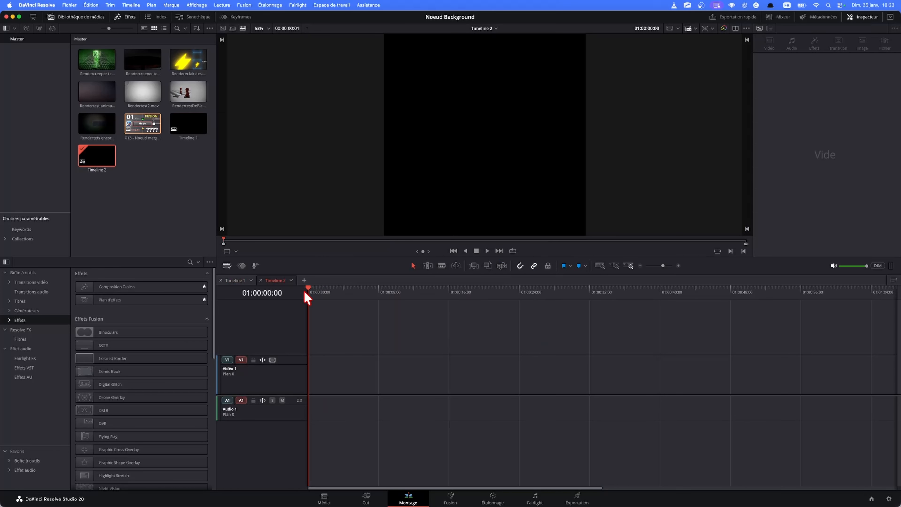
# Search for Composition Fusion, add it to Timeline 2 and select the new clip
pyautogui.click(235, 281)
pyautogui.click(286, 280)
pyautogui.hotkey('shift', 'space')
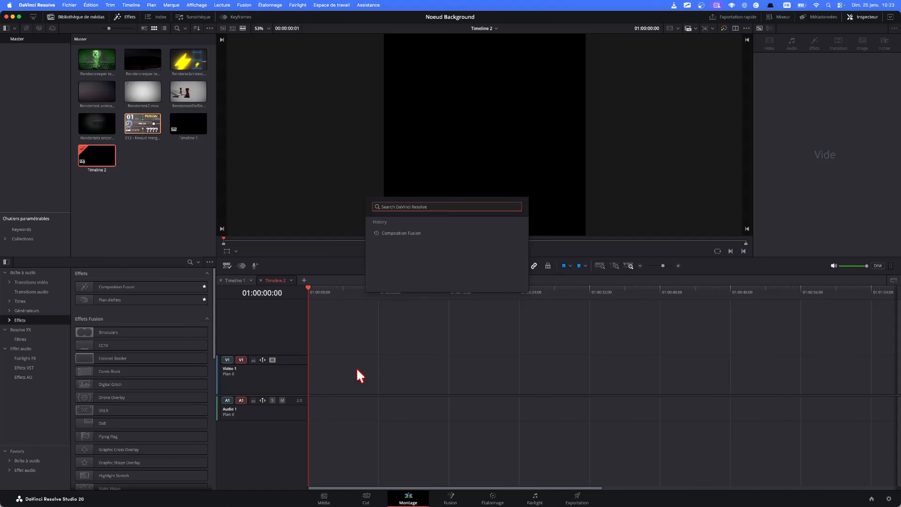
pyautogui.write('fusio')
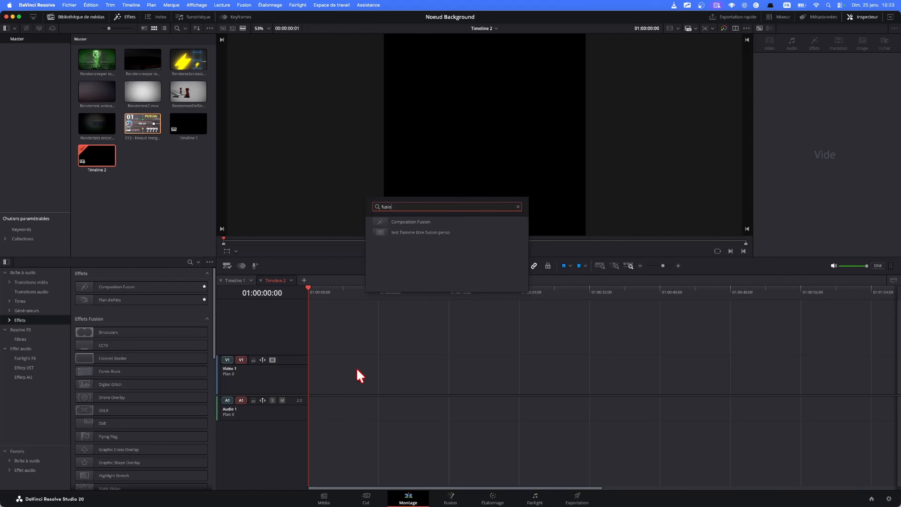
pyautogui.press('Return')
pyautogui.click(342, 386)
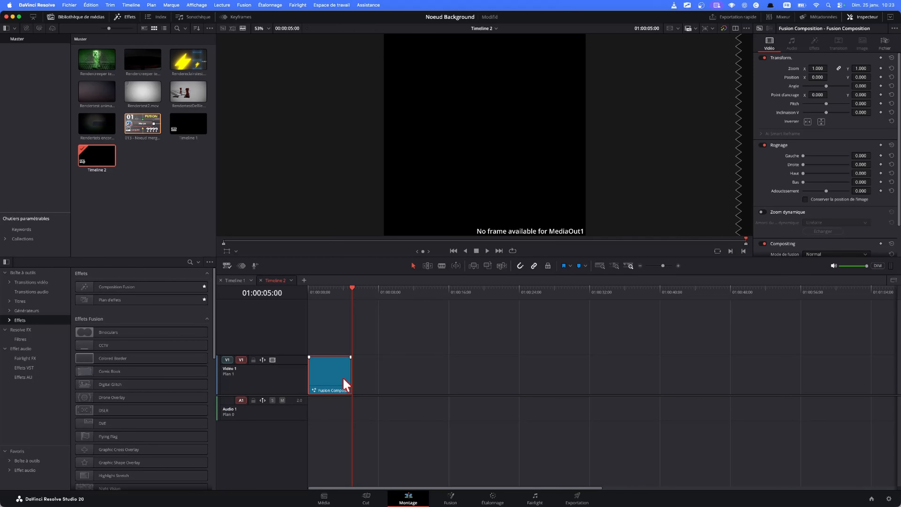
# Open the clip on the Fusion page, connect a new Background node to MediaOut1 and show it in the viewer
pyautogui.hotkey('shift', '5')
pyautogui.moveTo(239, 390); pyautogui.dragTo(579, 408)
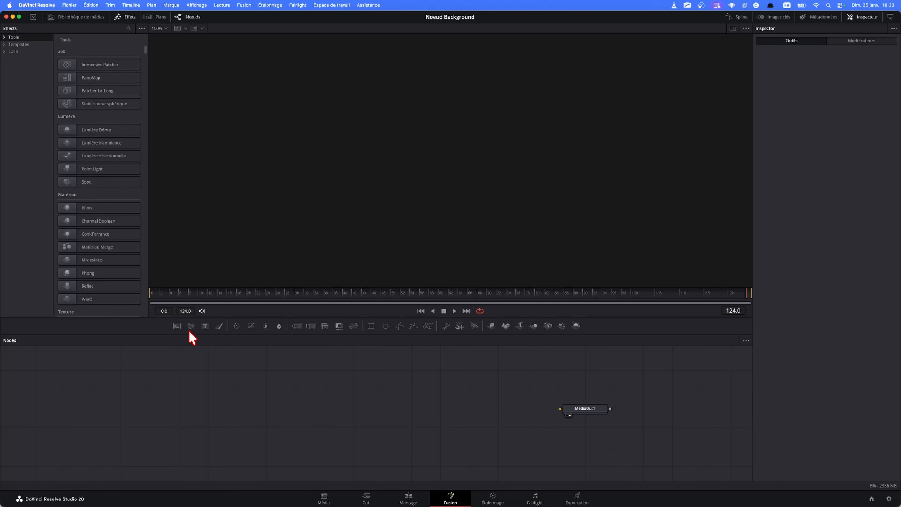
pyautogui.moveTo(177, 328); pyautogui.dragTo(570, 440)
pyautogui.moveTo(278, 449); pyautogui.dragTo(411, 218)
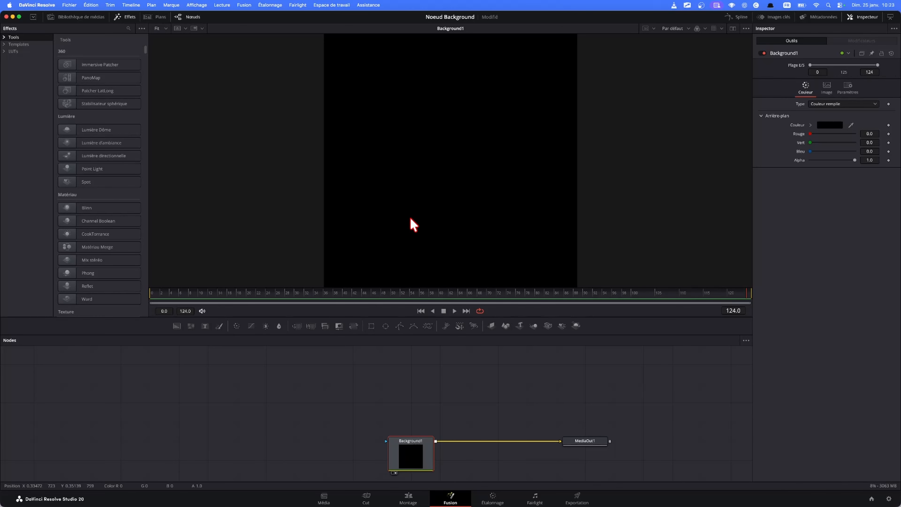
pyautogui.scroll(-1, 515, 127)
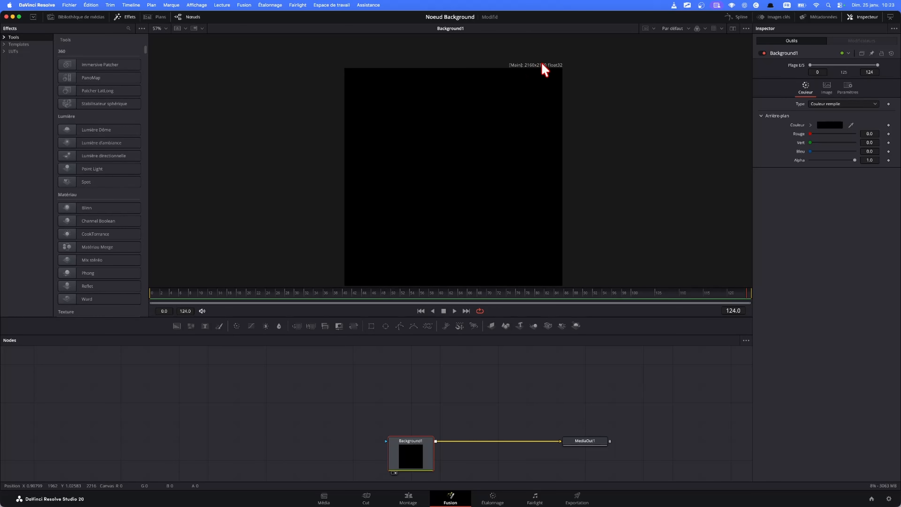
# Try a Text+ node above Background1 and delete it again
pyautogui.moveTo(393, 468); pyautogui.dragTo(423, 469)
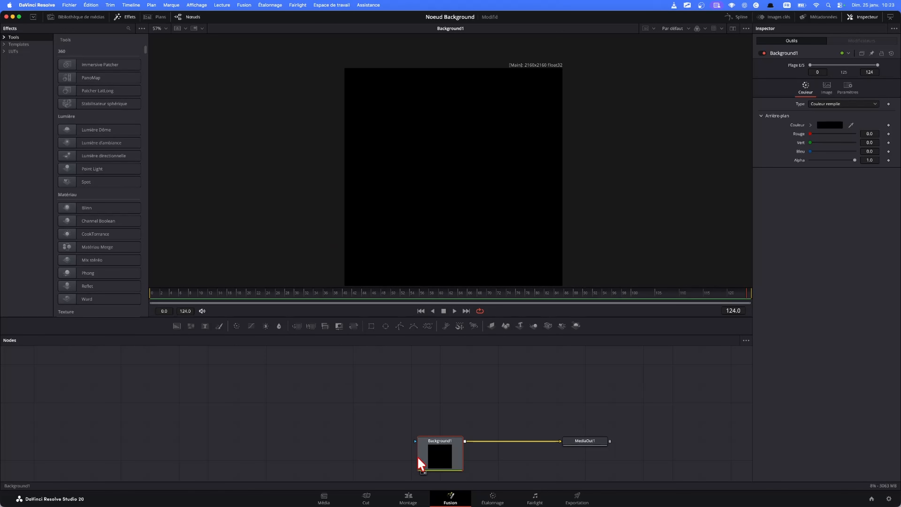
pyautogui.moveTo(433, 455); pyautogui.dragTo(406, 447)
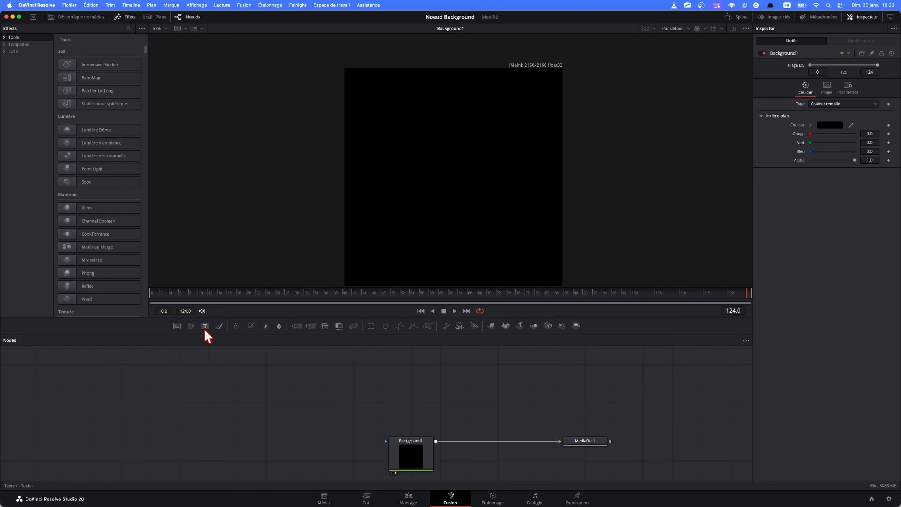
pyautogui.moveTo(205, 328); pyautogui.dragTo(424, 396)
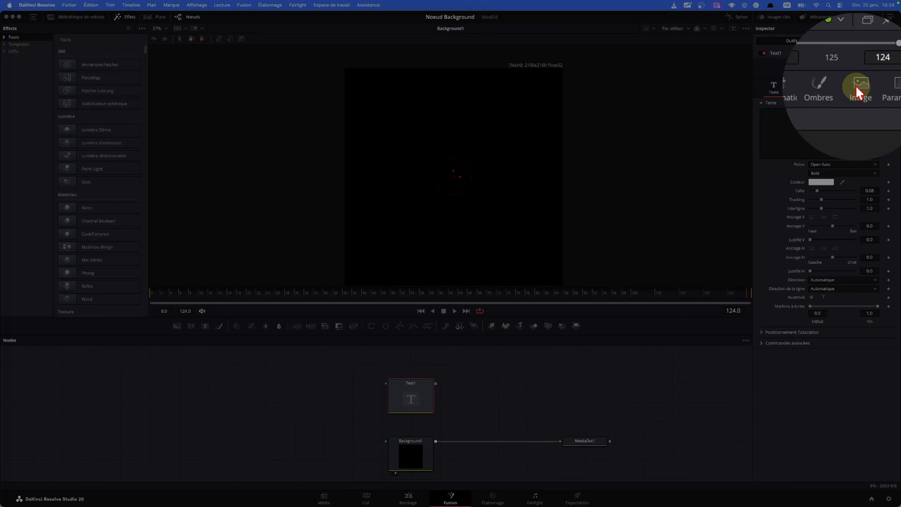
pyautogui.press('Delete')
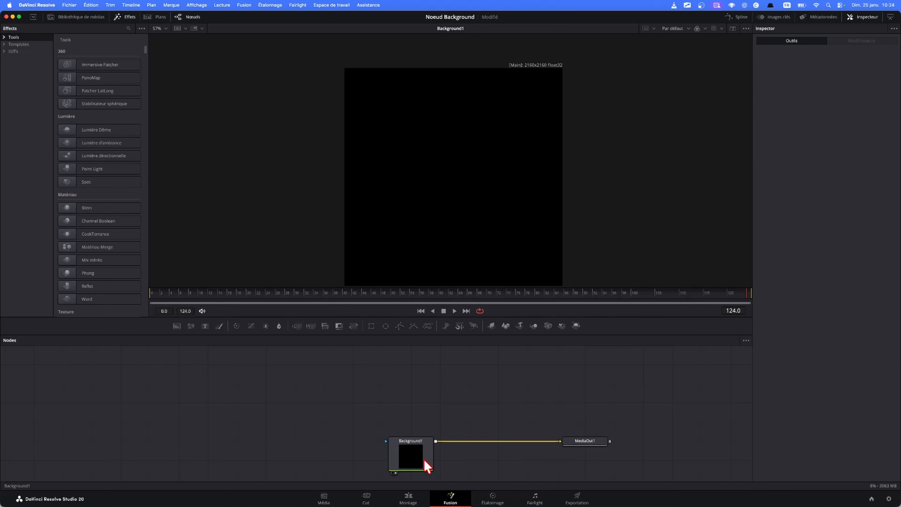
# Turn off automatic resolution in the image settings of Background1
pyautogui.click(427, 461)
pyautogui.click(827, 88)
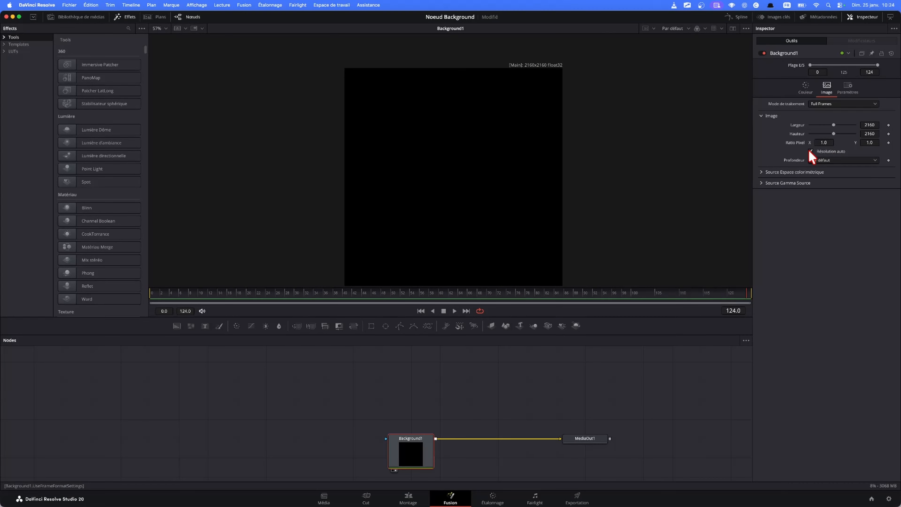
pyautogui.click(811, 151)
pyautogui.scroll(-3, 513, 173)
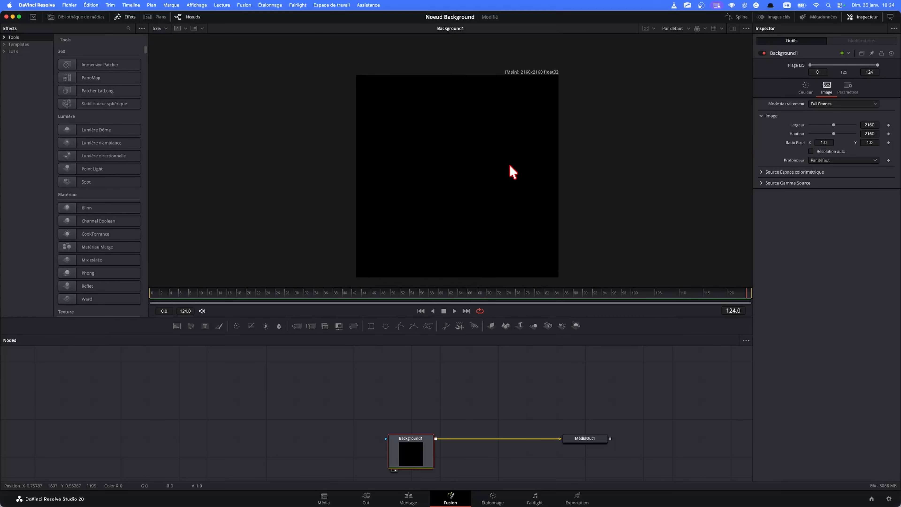
# Halve the width of Background1 to 1080 by dividing its value by 2
pyautogui.moveTo(836, 124); pyautogui.dragTo(874, 122)
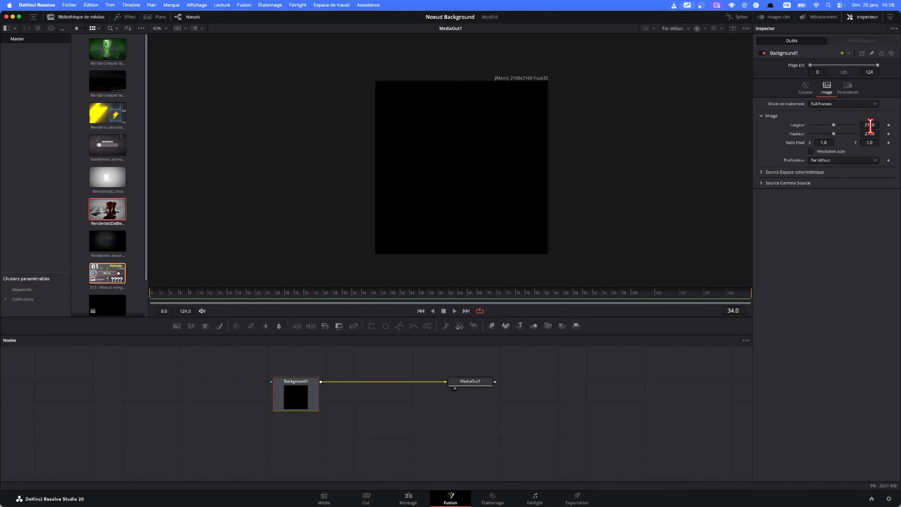
pyautogui.moveTo(877, 124); pyautogui.dragTo(866, 125)
pyautogui.press('super+z')
pyautogui.doubleClick(875, 124)
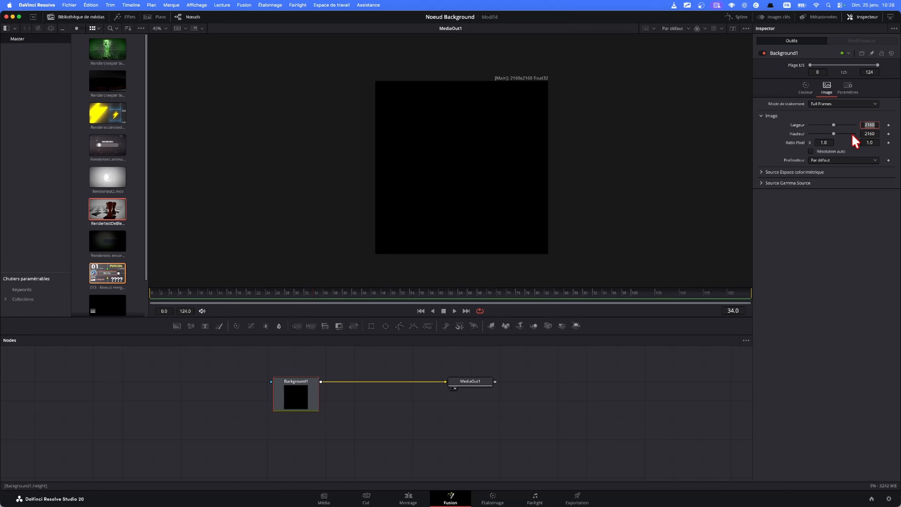
pyautogui.moveTo(834, 126); pyautogui.dragTo(878, 125)
pyautogui.write('/2')
pyautogui.press('Tab')
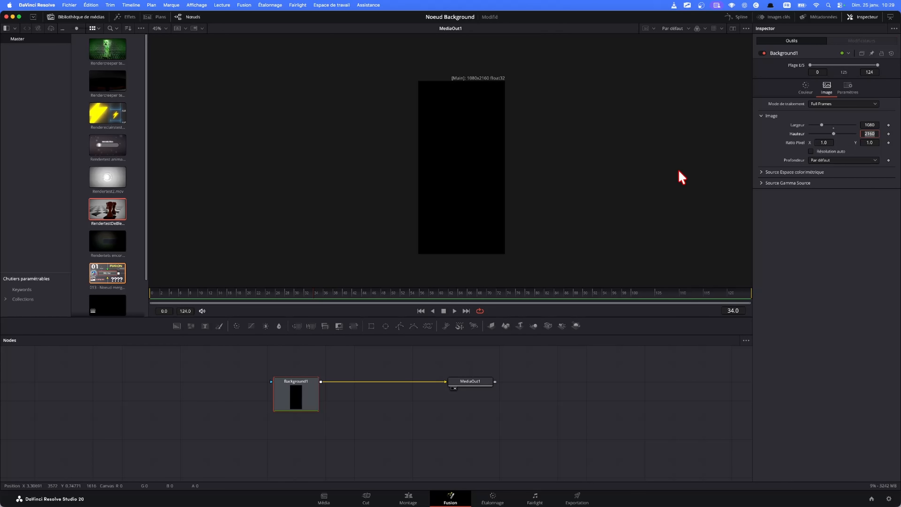
# Set the width of Background1 back to 2160
pyautogui.doubleClick(870, 126)
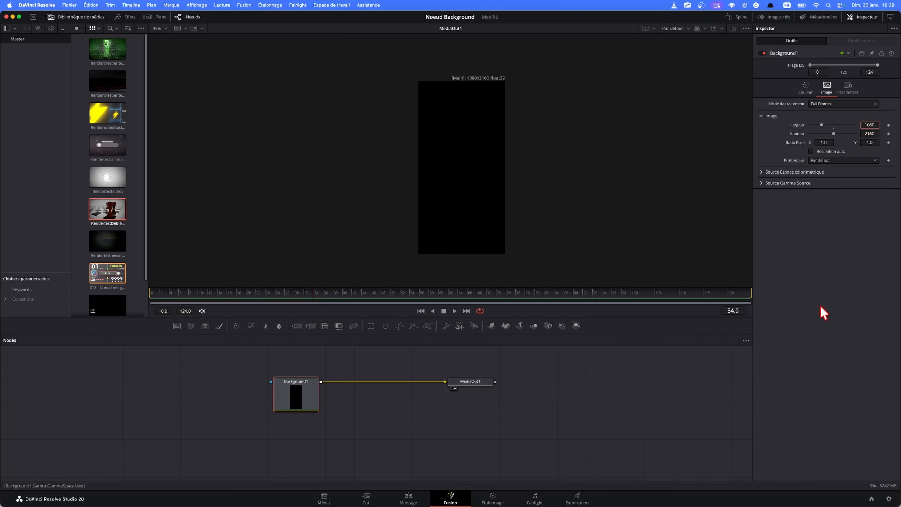
pyautogui.write('2160')
pyautogui.press('Return')
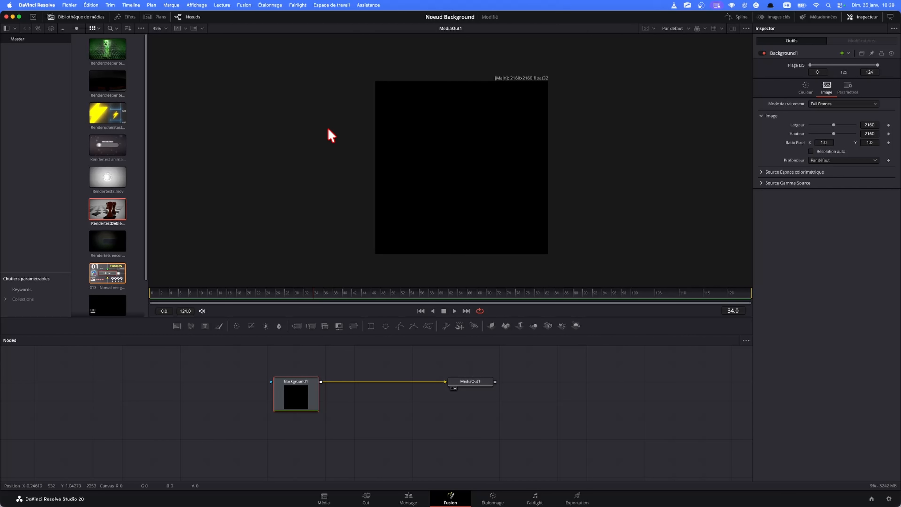
# Double the width and height of Background1 to 4320 each by multiplying their values by 2
pyautogui.click(875, 125)
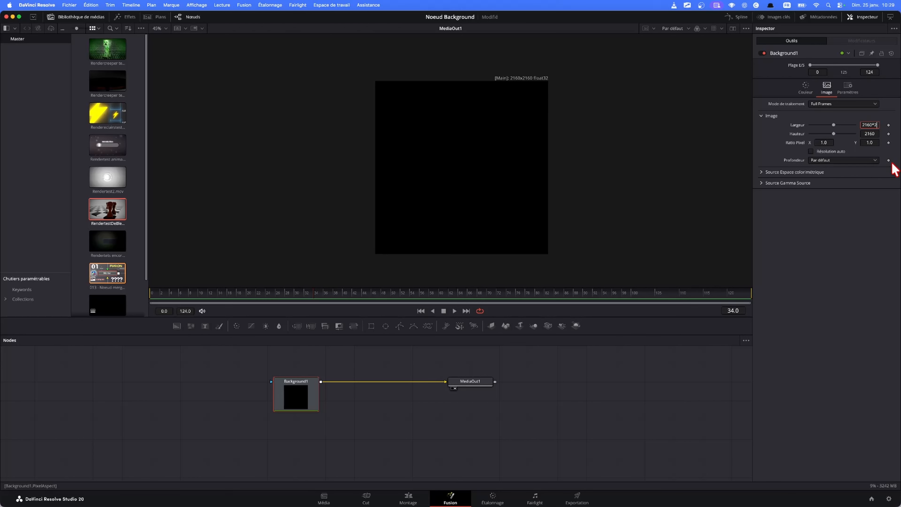
pyautogui.write('*2')
pyautogui.press('Tab')
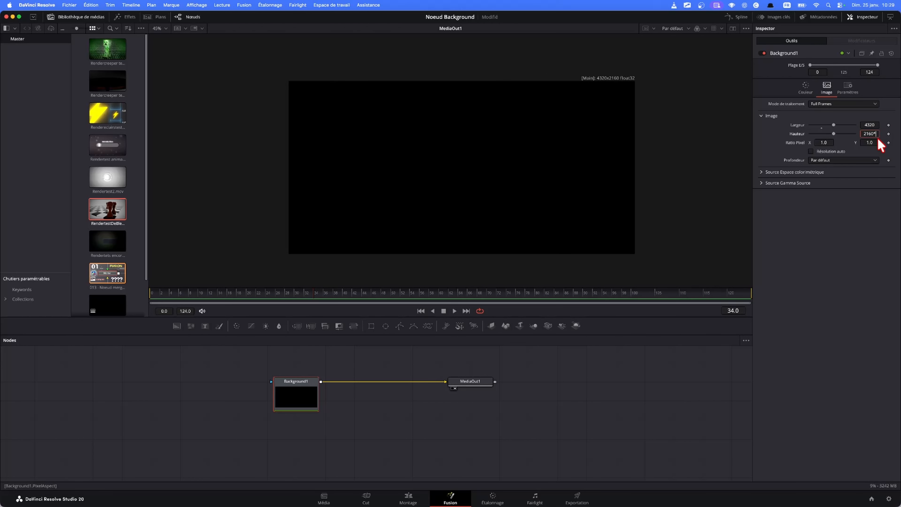
pyautogui.press('Tab')
# Insert a Transform node between Background1 and MediaOut1 and set its size to 2.0
pyautogui.scroll(-3, 523, 202)
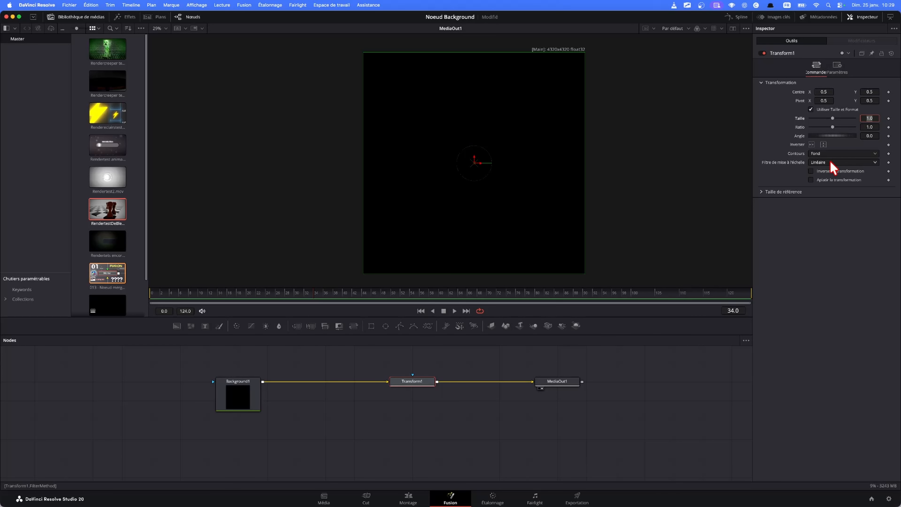
pyautogui.press('Tab')
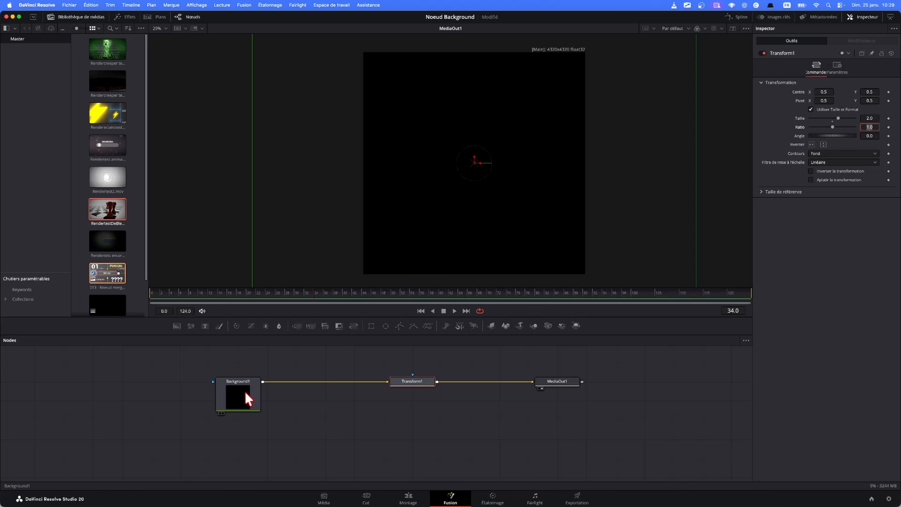
# Merge a Text+ node reading "texte" over Background1 and enlarge the text size to about 0.315
pyautogui.click(245, 394)
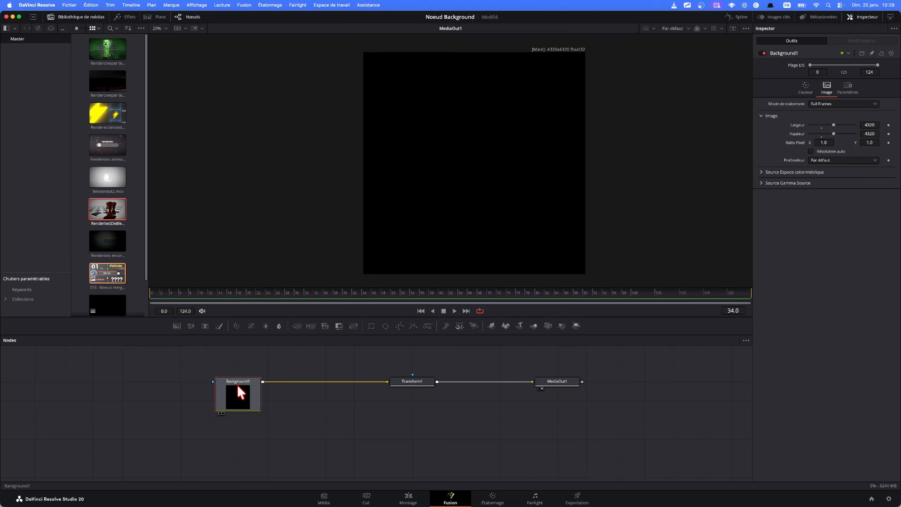
pyautogui.click(204, 327)
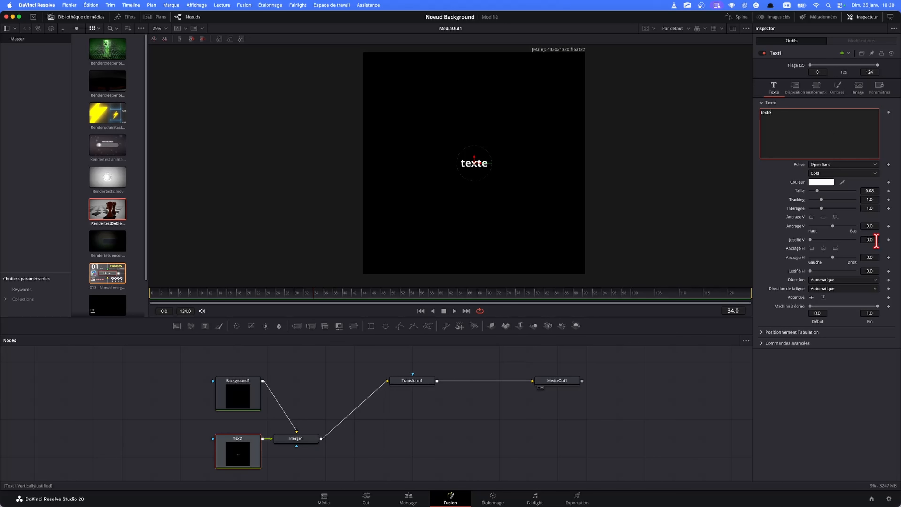
pyautogui.moveTo(817, 191); pyautogui.dragTo(820, 191)
pyautogui.moveTo(820, 191); pyautogui.dragTo(839, 191)
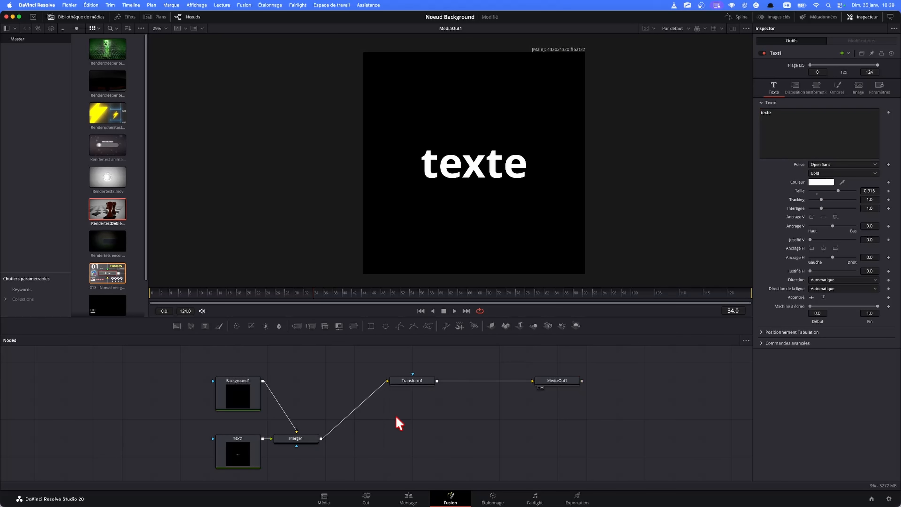
# Move Transform1 lower between Merge1 and MediaOut1 and reset its size to the default
pyautogui.click(397, 382)
pyautogui.moveTo(397, 382); pyautogui.dragTo(424, 420)
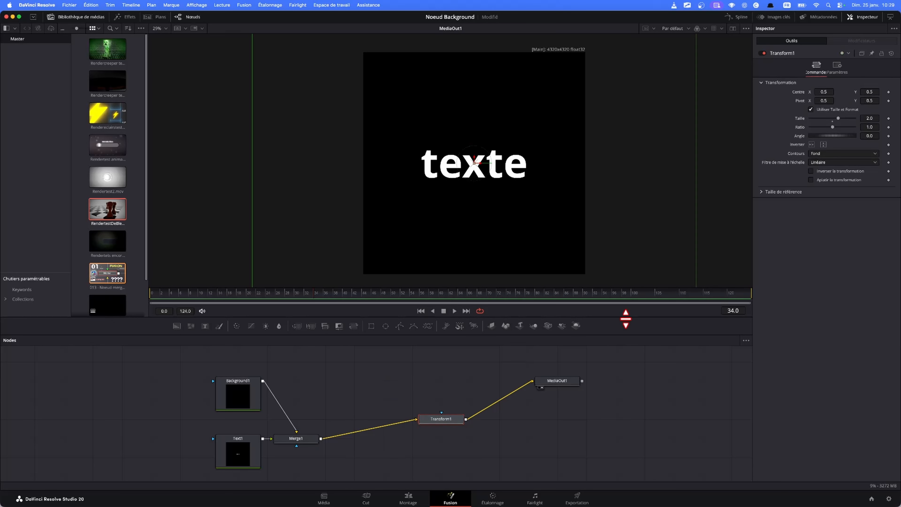
pyautogui.click(833, 119)
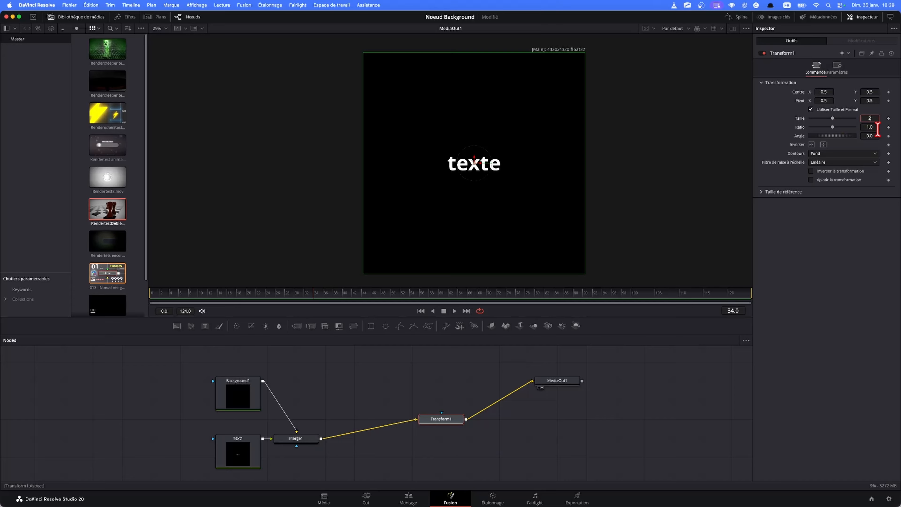
# Set the size of Transform1 to 2.0
pyautogui.write('2')
pyautogui.press('Tab')
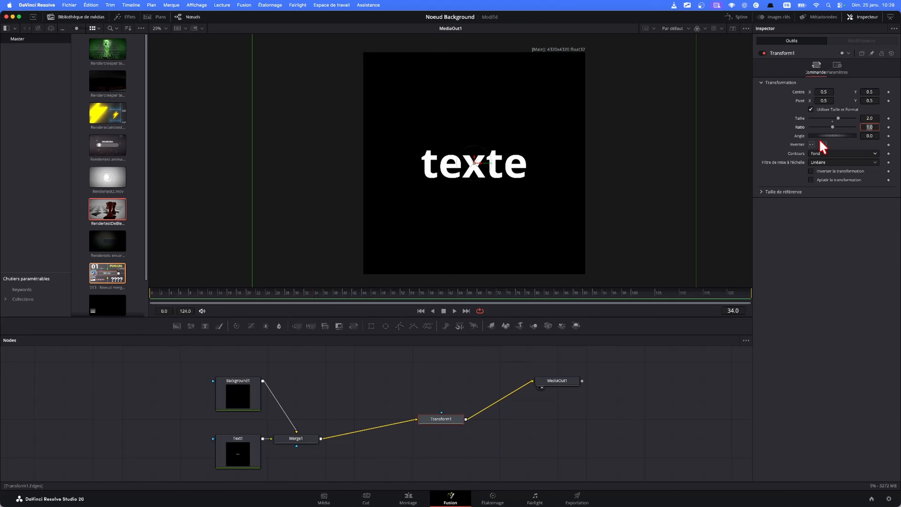
pyautogui.moveTo(473, 164); pyautogui.dragTo(570, 146)
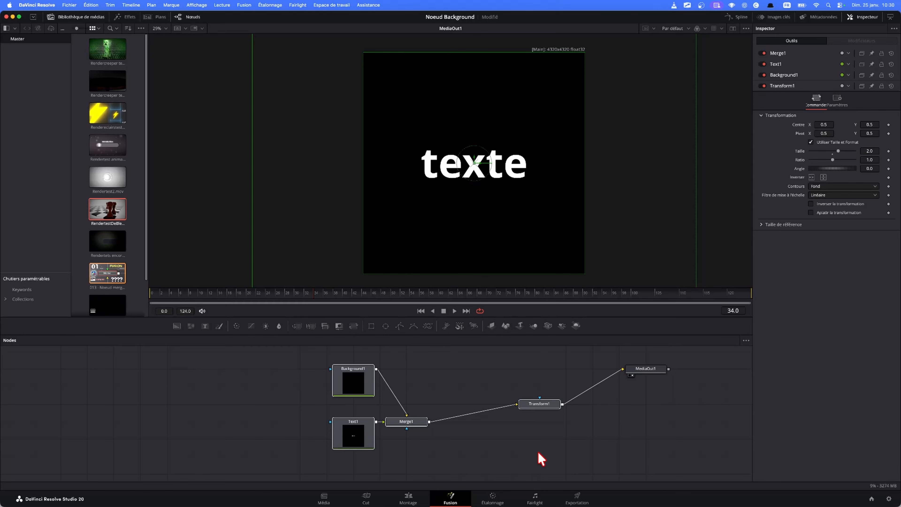
# Delete all the nodes of the composition and leave for the Edit page
pyautogui.hotkey('ctrl', 'a')
pyautogui.press('Delete')
pyautogui.click(421, 502)
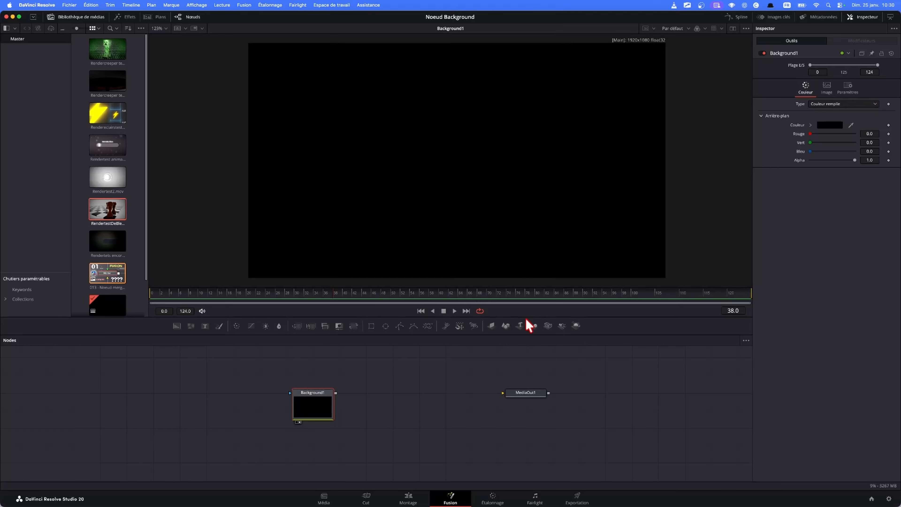
# Show the version selector of Background1, keep version 1, and set the node colour to Jaune
pyautogui.click(862, 53)
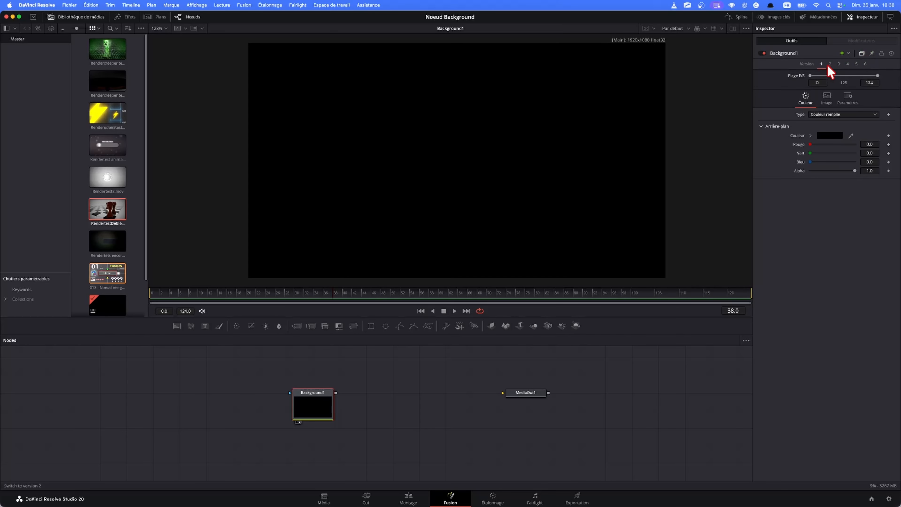
pyautogui.click(821, 64)
pyautogui.click(848, 53)
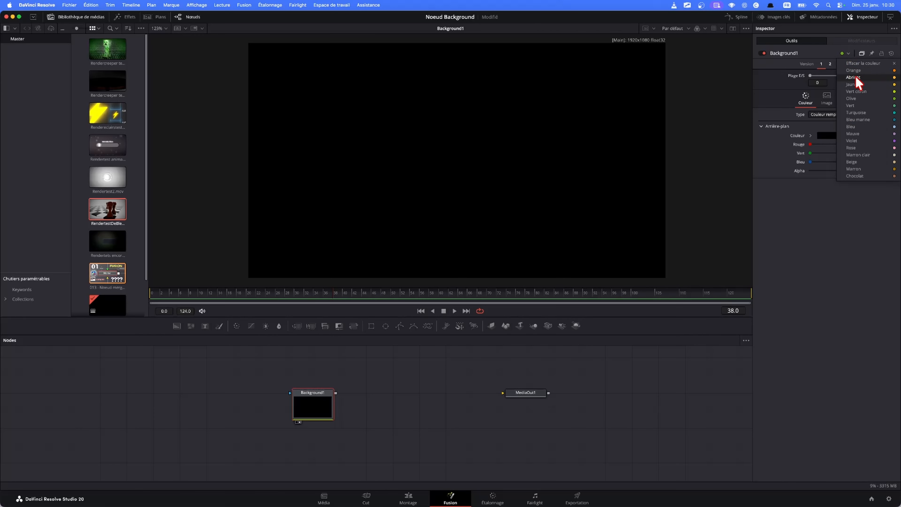
pyautogui.click(857, 85)
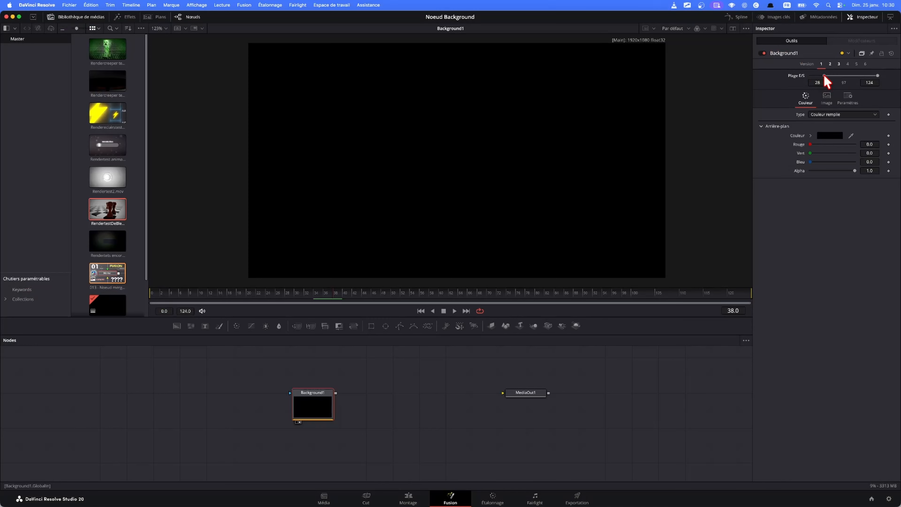
# Scrub the frames before Background1's trimmed start and extend its range back to frame 0
pyautogui.moveTo(209, 291); pyautogui.dragTo(156, 296)
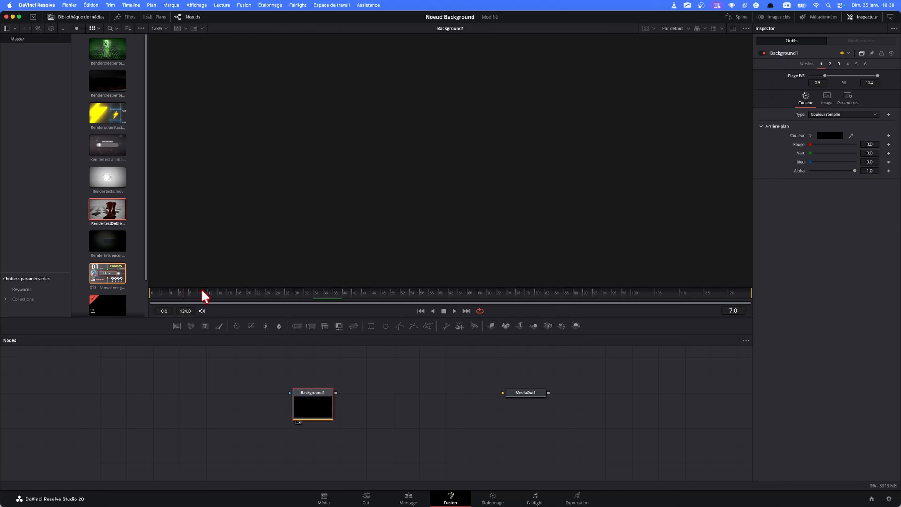
pyautogui.moveTo(284, 296)
pyautogui.mouseDown()
pyautogui.moveTo(297, 298)
pyautogui.moveTo(283, 296)
pyautogui.mouseUp()
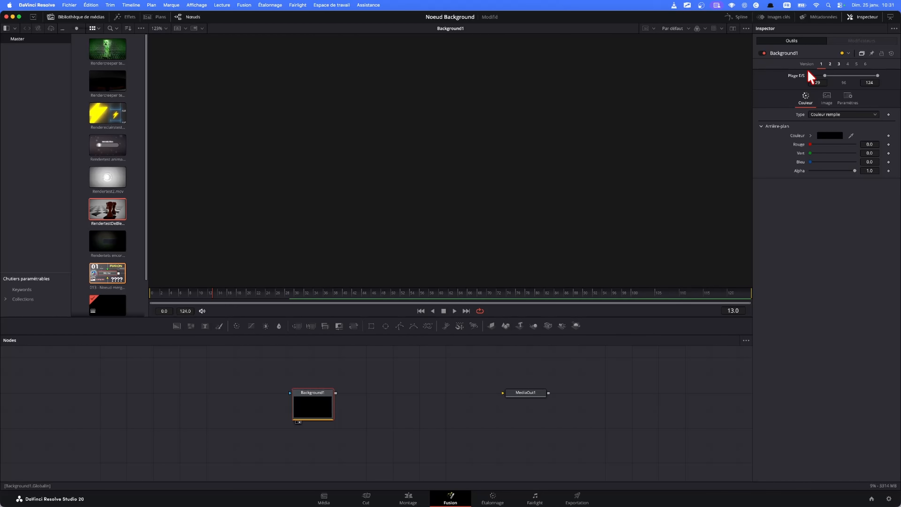
pyautogui.moveTo(823, 75); pyautogui.dragTo(758, 76)
# Show only the selected tool Background1 in the Keyframes editor and try trimming its start frame there
pyautogui.click(774, 16)
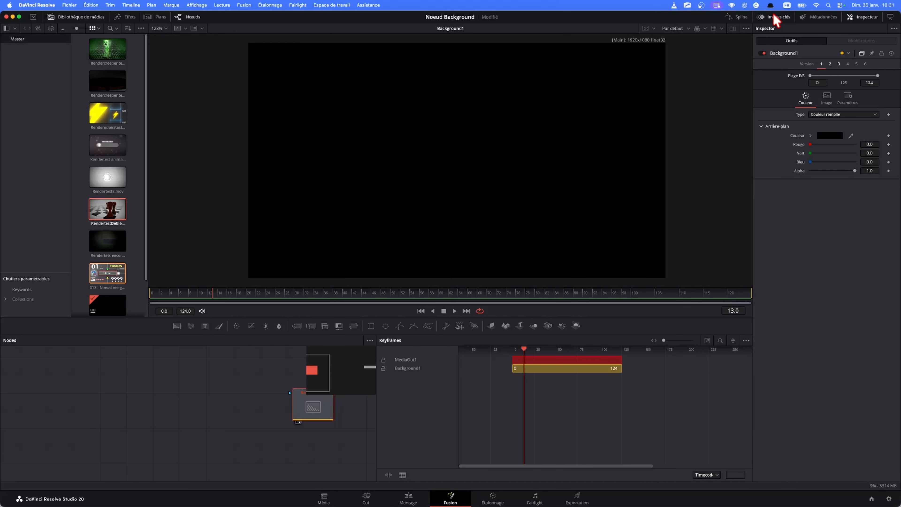
pyautogui.click(432, 369)
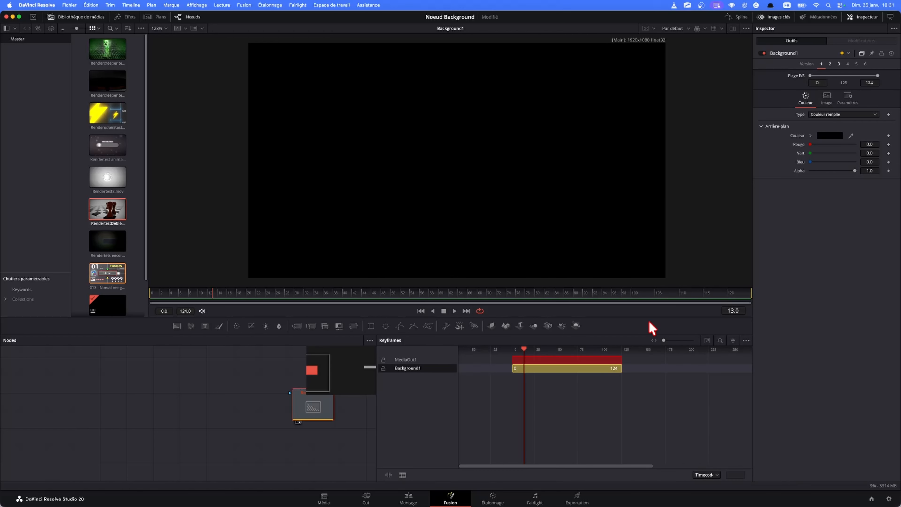
pyautogui.click(747, 341)
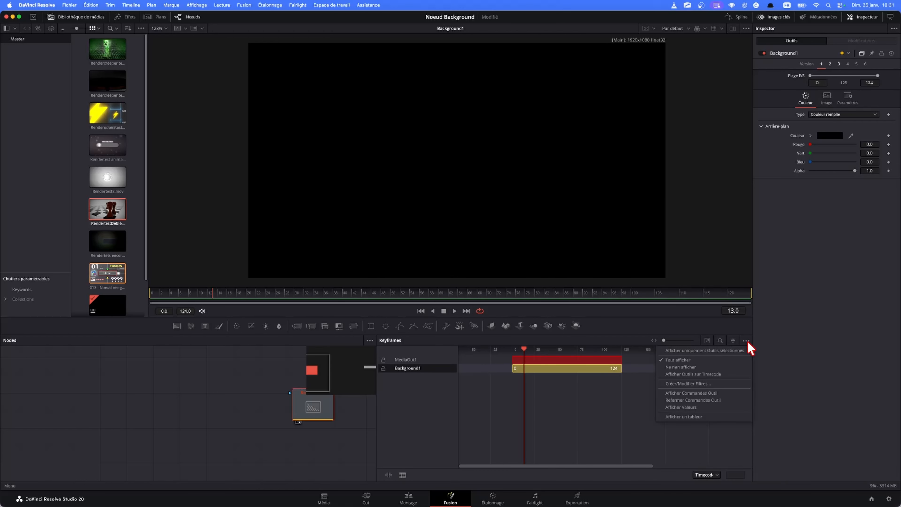
pyautogui.click(732, 349)
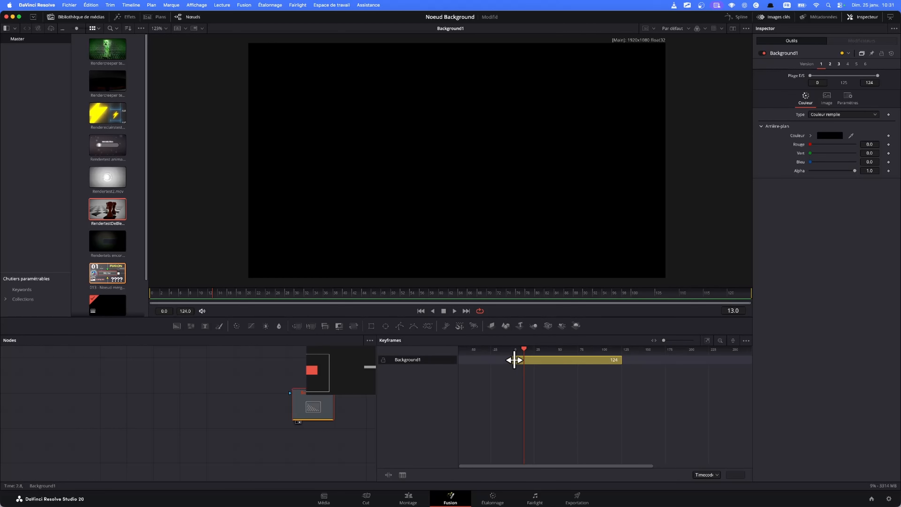
pyautogui.moveTo(514, 361); pyautogui.dragTo(540, 359)
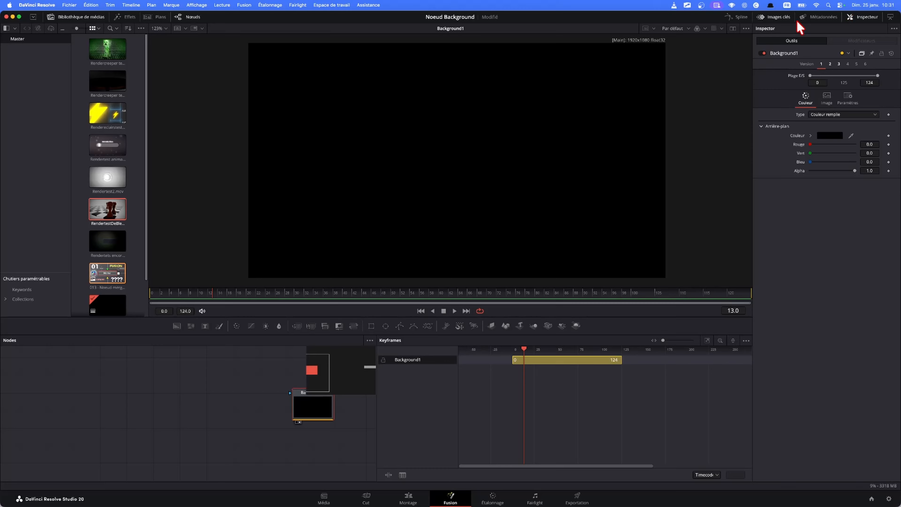
pyautogui.click(774, 16)
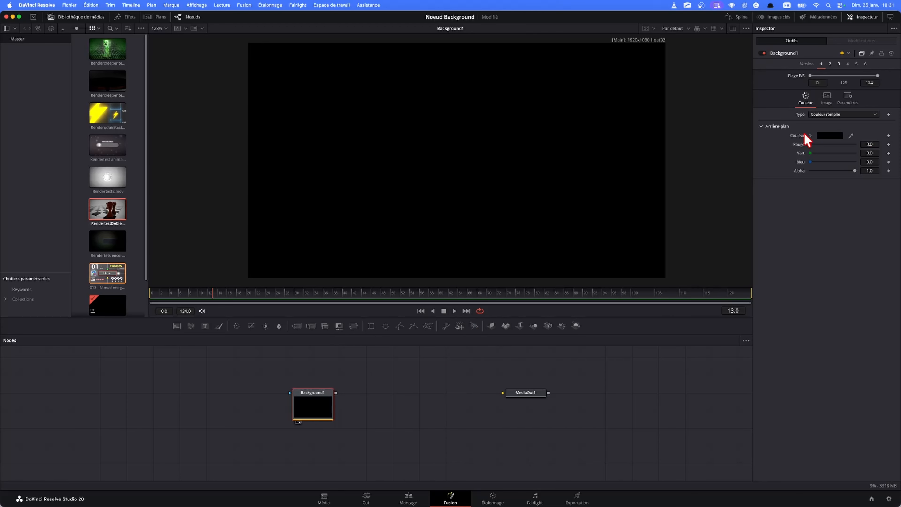
# Connect Background1 to MediaOut1, display the output, and try an orange fill of about red 0.929, green 0.409, blue 0.22
pyautogui.moveTo(336, 393); pyautogui.dragTo(549, 183)
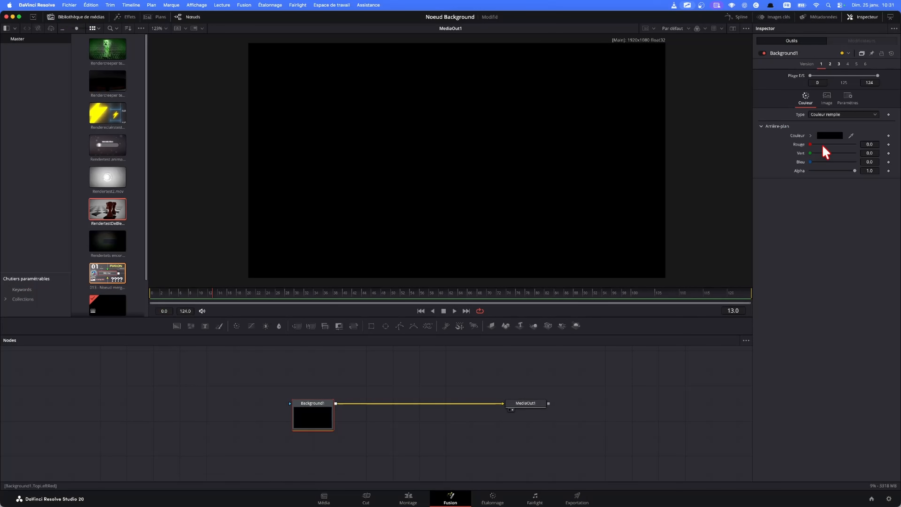
pyautogui.moveTo(813, 146); pyautogui.dragTo(810, 171)
pyautogui.doubleClick(803, 171)
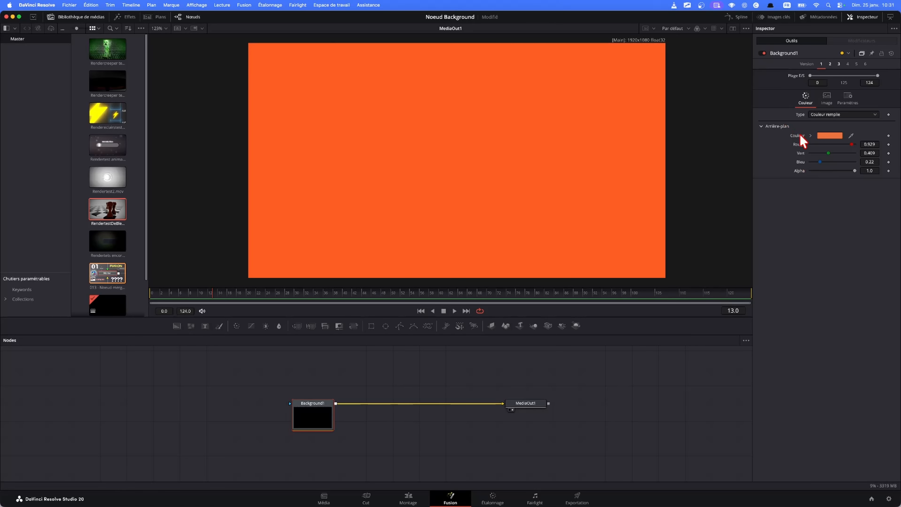
# Reset the Background1 colour to its default black and lower its alpha to 0.0
pyautogui.doubleClick(800, 135)
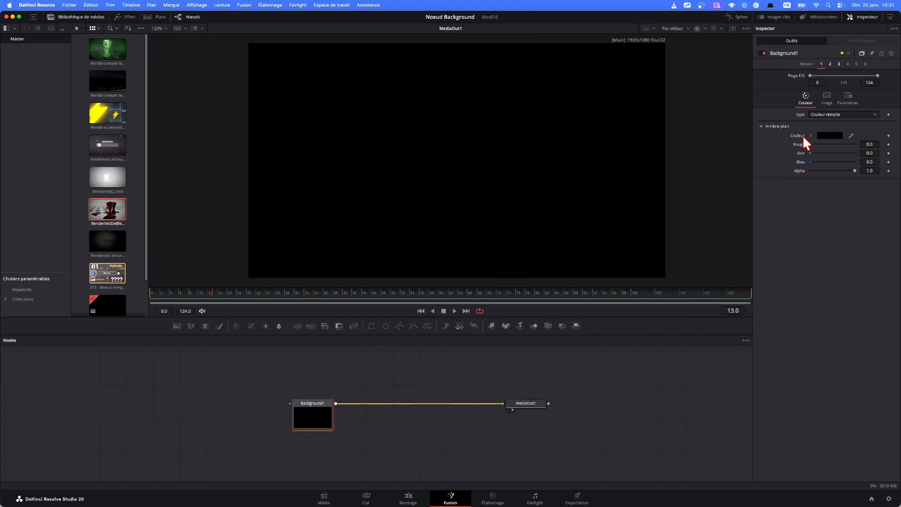
pyautogui.moveTo(855, 170); pyautogui.dragTo(772, 179)
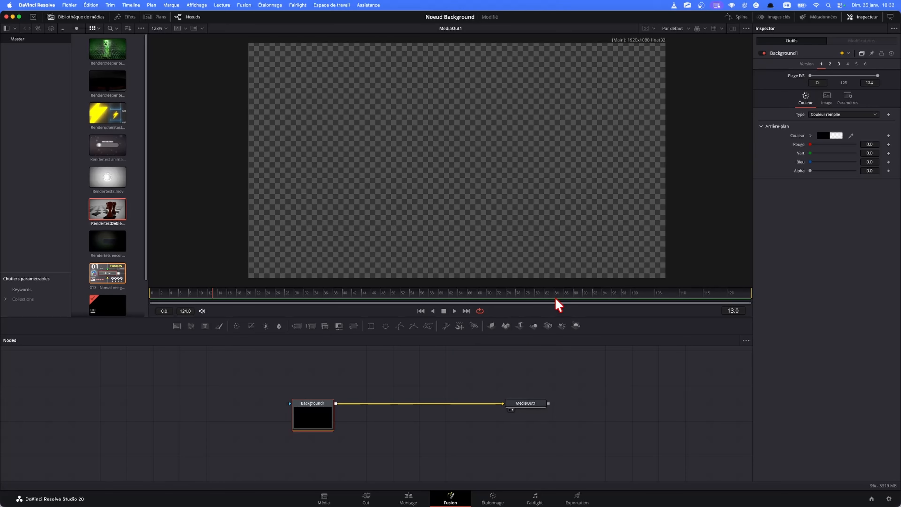
# Add the clip Rendereclairstest.mov to the composition as a media node placed above the Background1 connection
pyautogui.click(378, 377)
pyautogui.moveTo(120, 125); pyautogui.dragTo(415, 190)
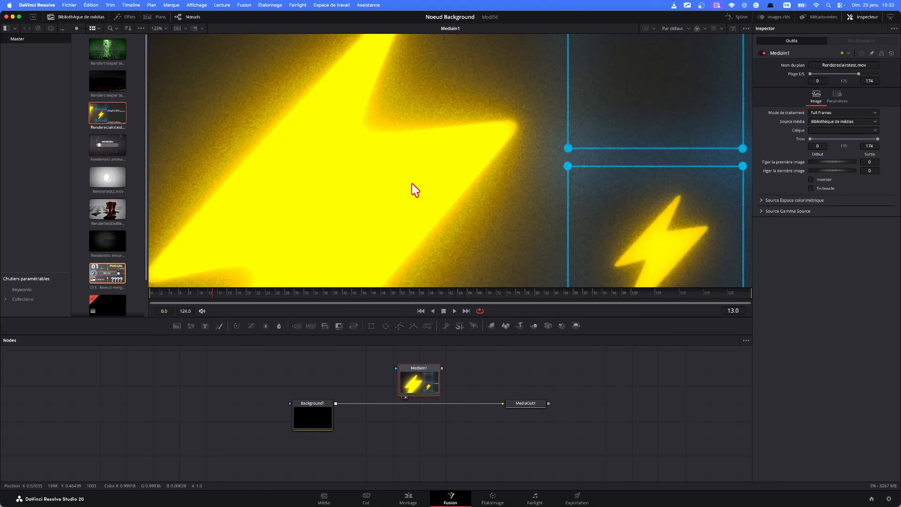
pyautogui.scroll(-6, 458, 181)
pyautogui.scroll(2, 507, 171)
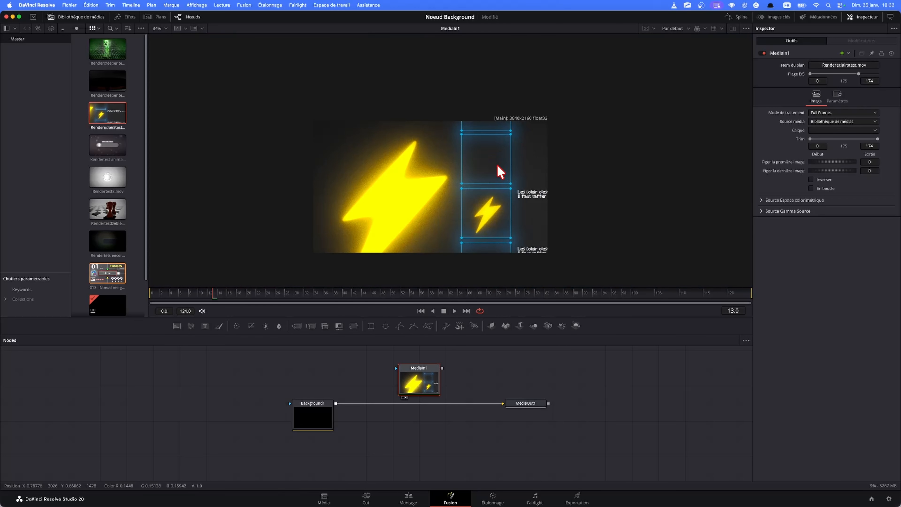
pyautogui.moveTo(436, 392); pyautogui.dragTo(409, 387)
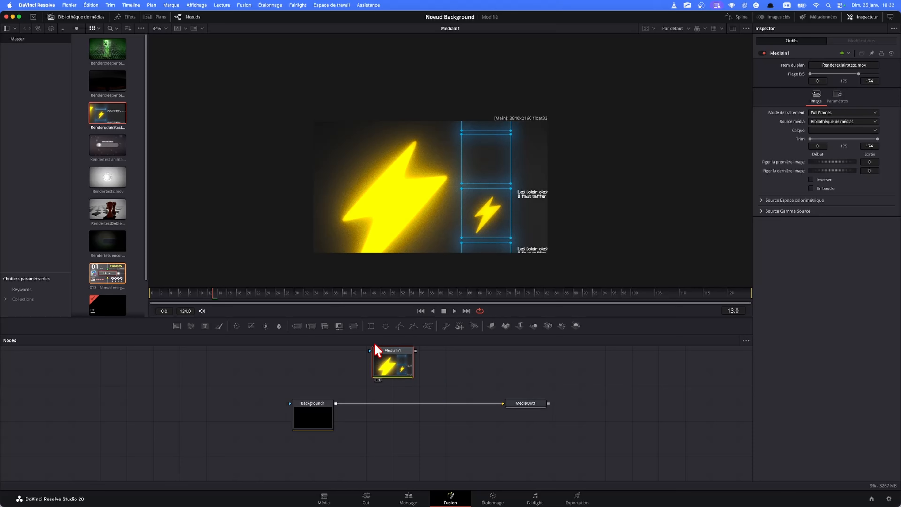
# Add a Transform node after MediaIn1, set its size to 0.5, and display it in the viewer
pyautogui.click(354, 325)
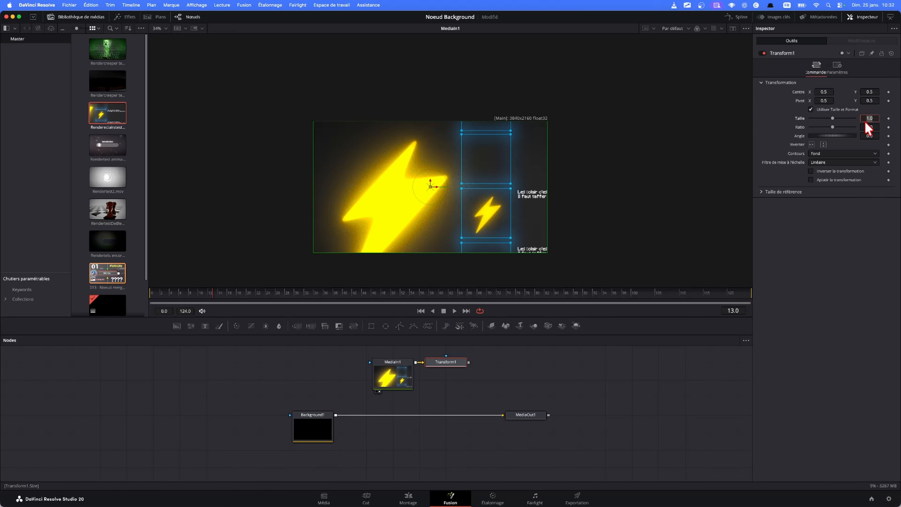
pyautogui.press('Tab')
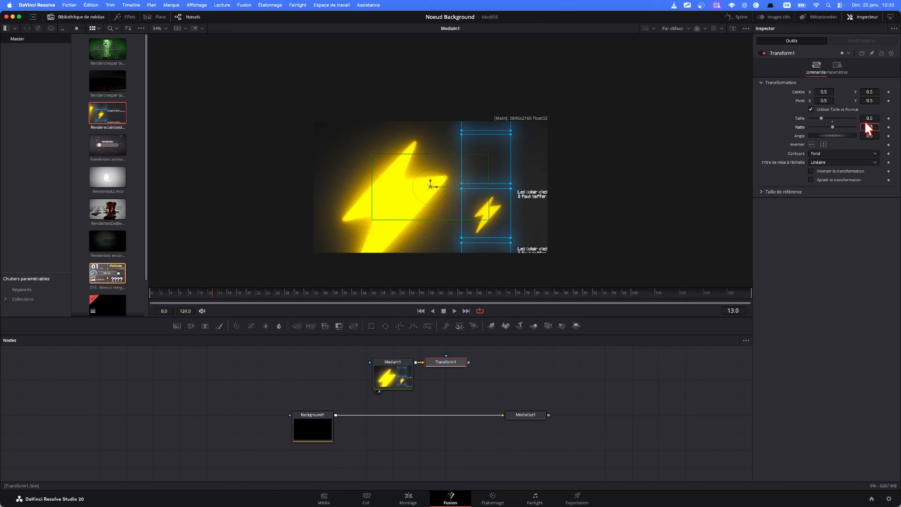
pyautogui.press('1')
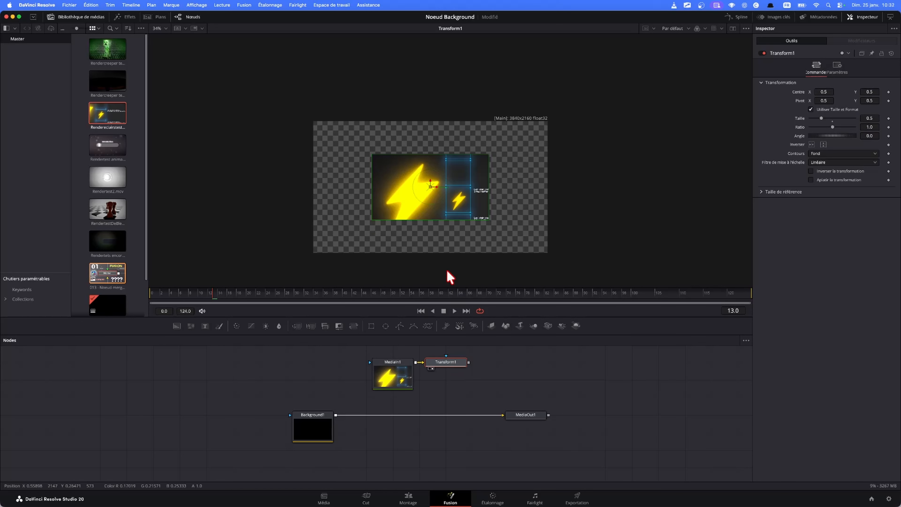
# Merge Transform1 over Background1 and display MediaOut1 in the viewer
pyautogui.moveTo(469, 363); pyautogui.dragTo(336, 415)
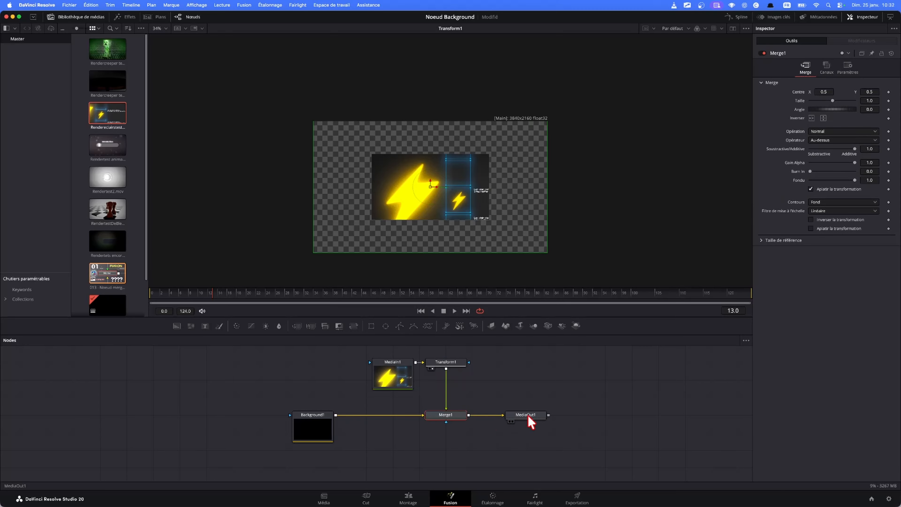
pyautogui.moveTo(529, 416); pyautogui.dragTo(492, 173)
pyautogui.click(445, 363)
pyautogui.click(515, 387)
pyautogui.scroll(5, 451, 212)
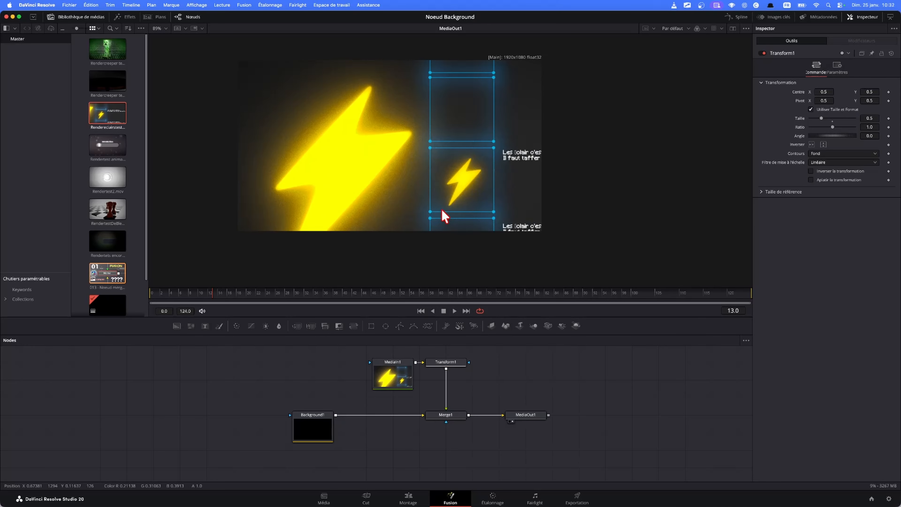
pyautogui.moveTo(456, 214); pyautogui.dragTo(510, 252)
pyautogui.moveTo(502, 212); pyautogui.dragTo(497, 196)
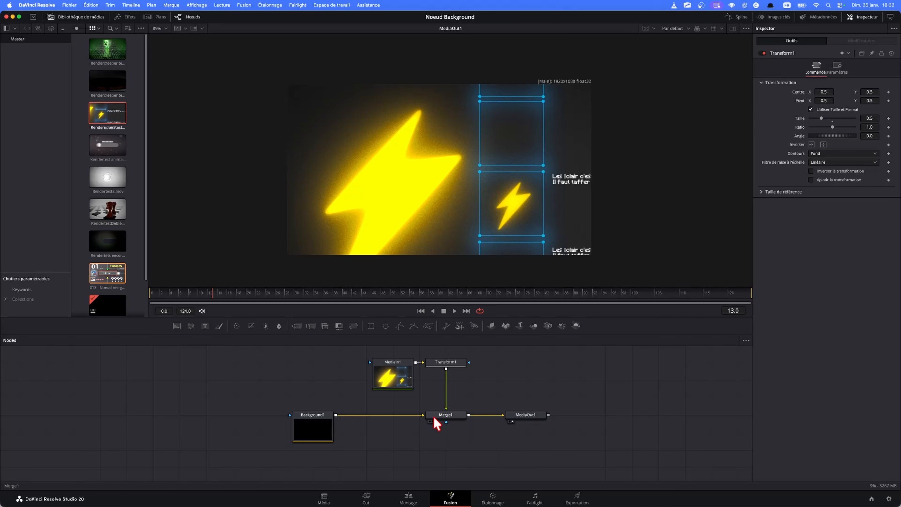
# Reduce the size of Transform1 to about 0.38
pyautogui.click(357, 417)
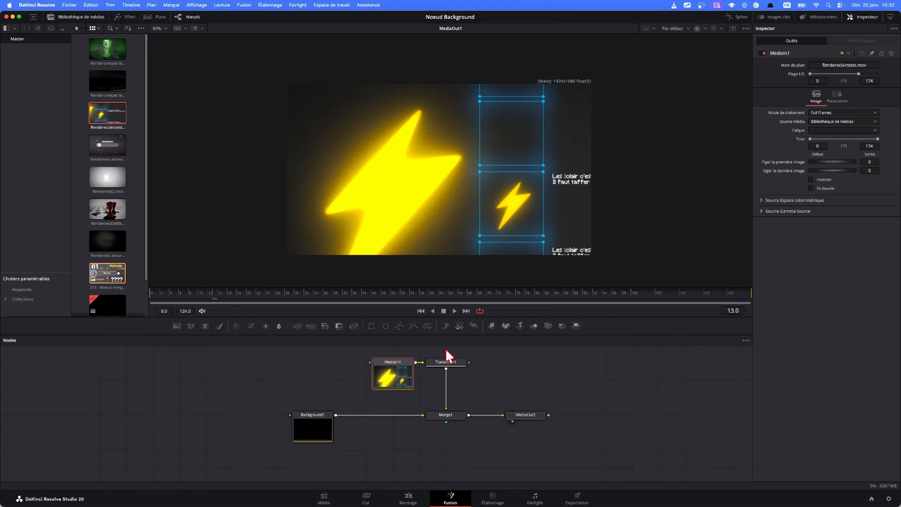
pyautogui.click(451, 363)
pyautogui.moveTo(822, 118); pyautogui.dragTo(821, 119)
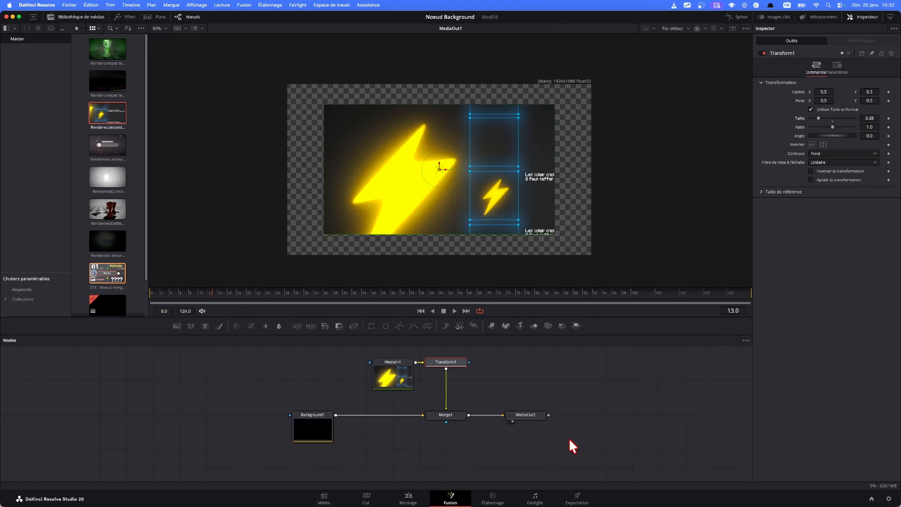